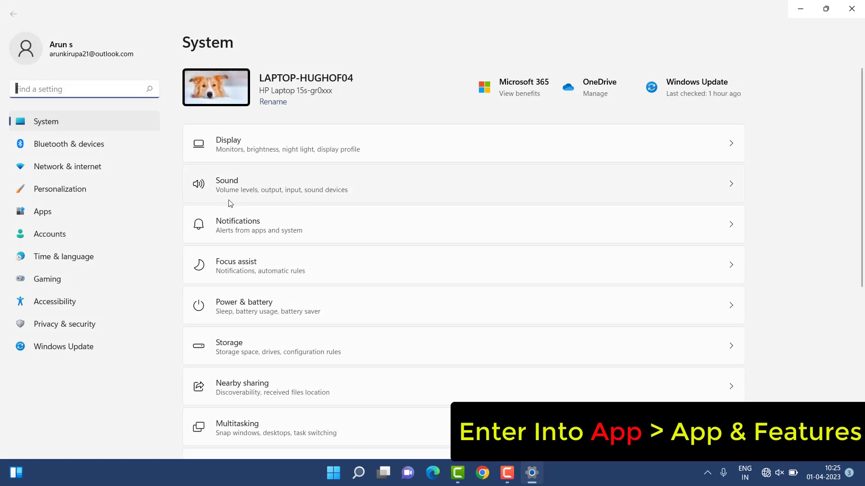
Show the installed apps under Apps & features and search the app list for "window".
left_click(39, 216)
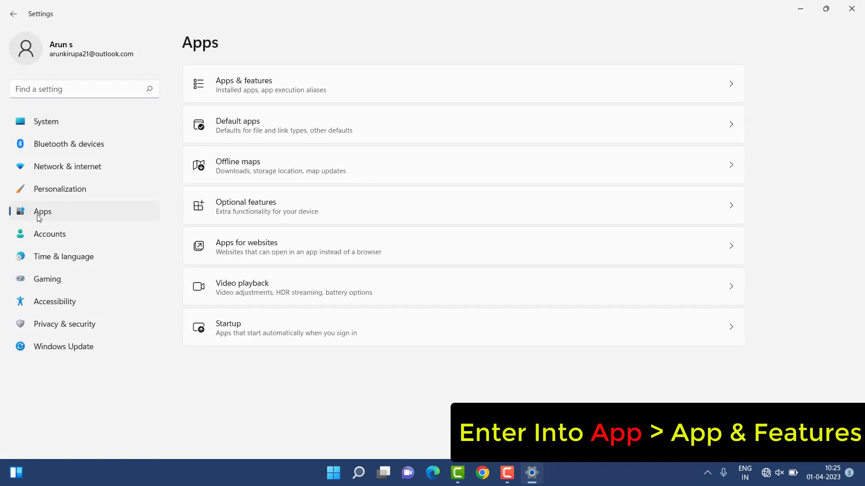
left_click(360, 97)
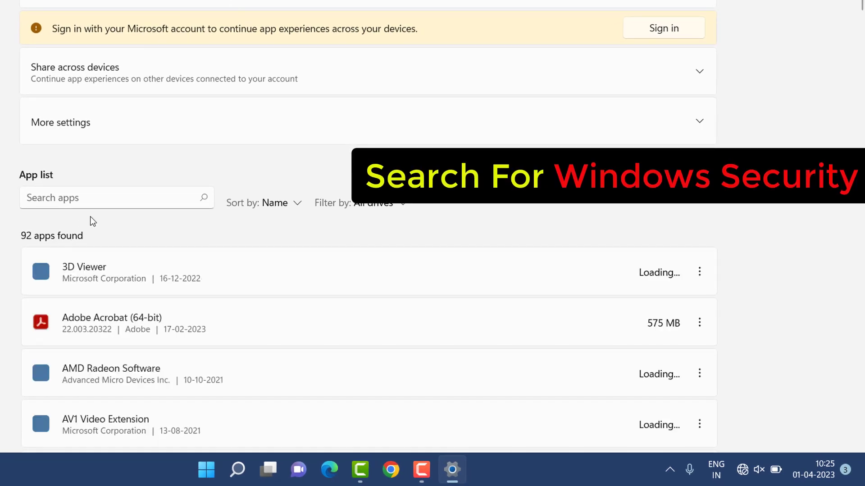
left_click(94, 199)
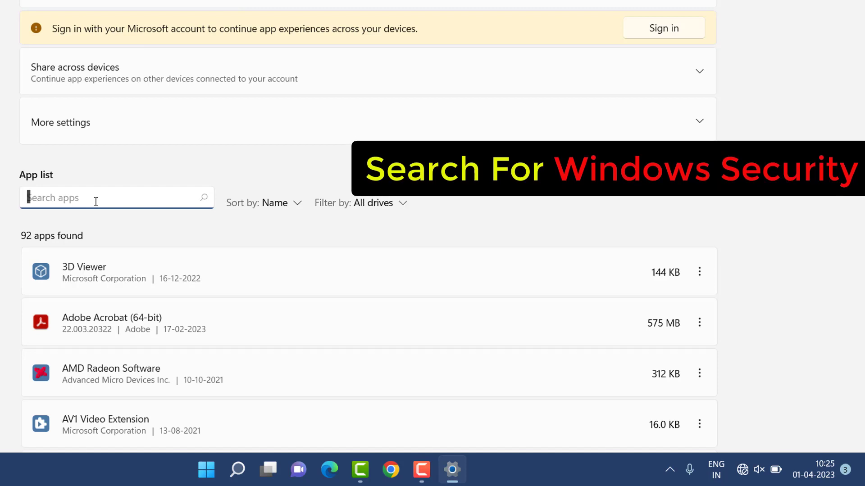
type("w")
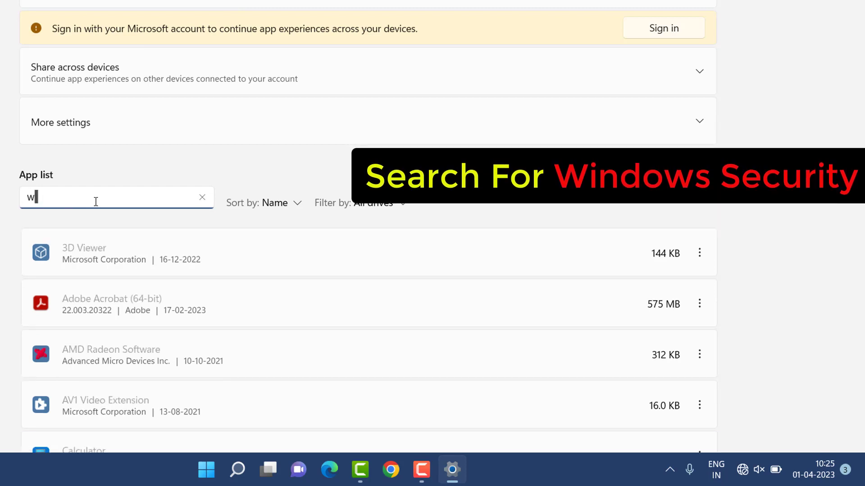
type("ind")
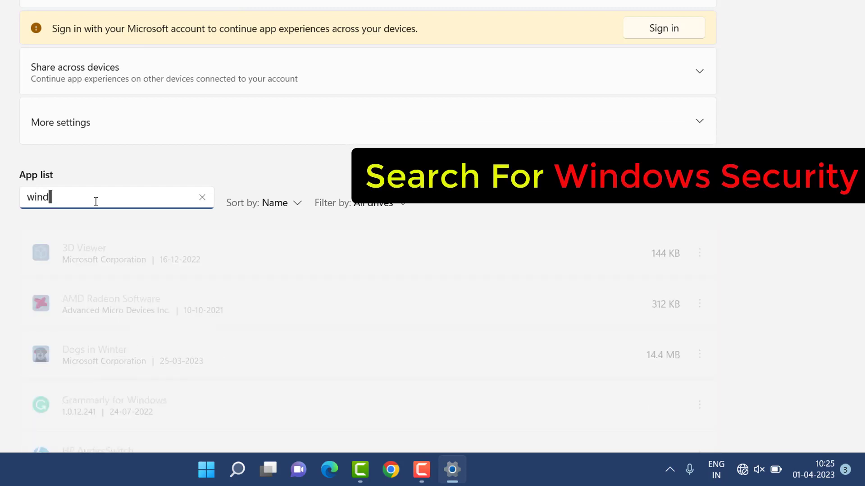
type("o")
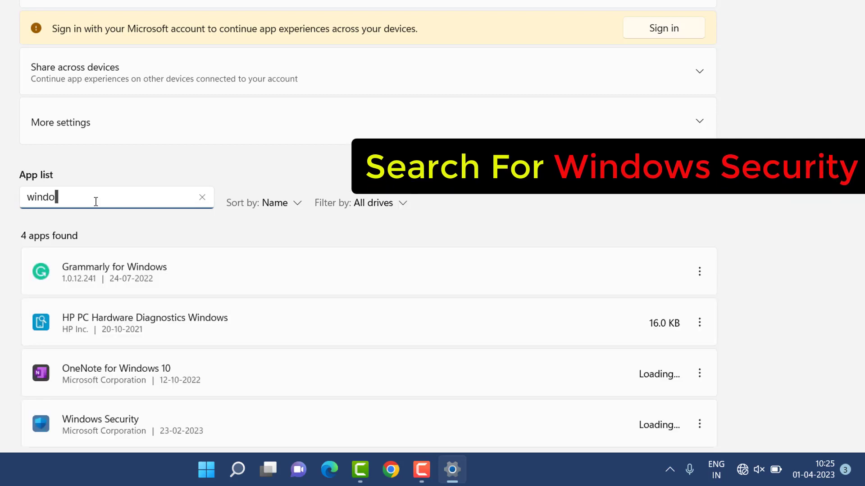
type("w")
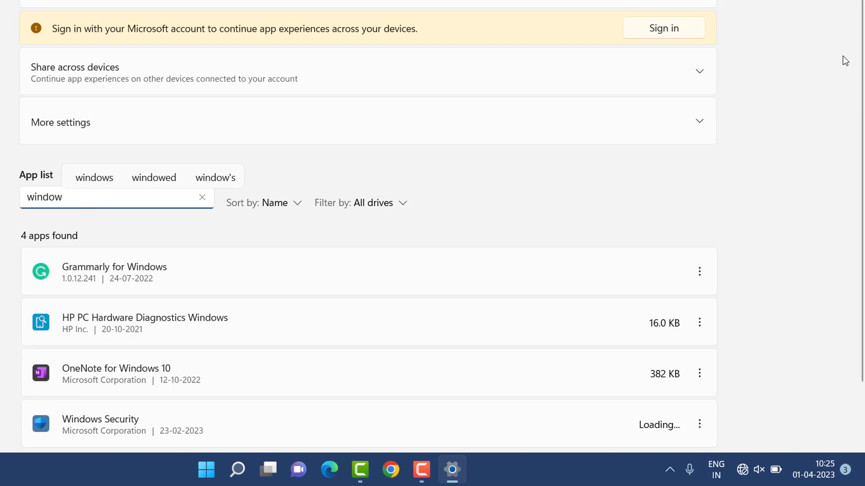
Open the advanced options of the Windows Security app.
scroll(816, 164, "down", 3)
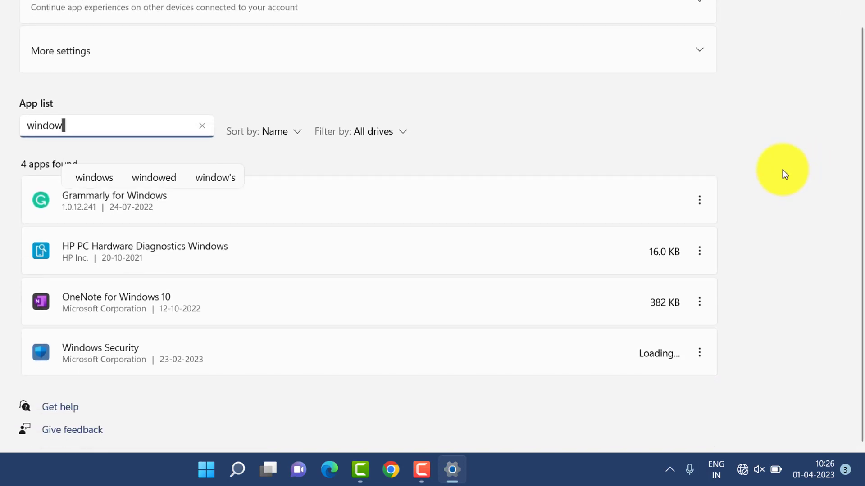
left_click(698, 358)
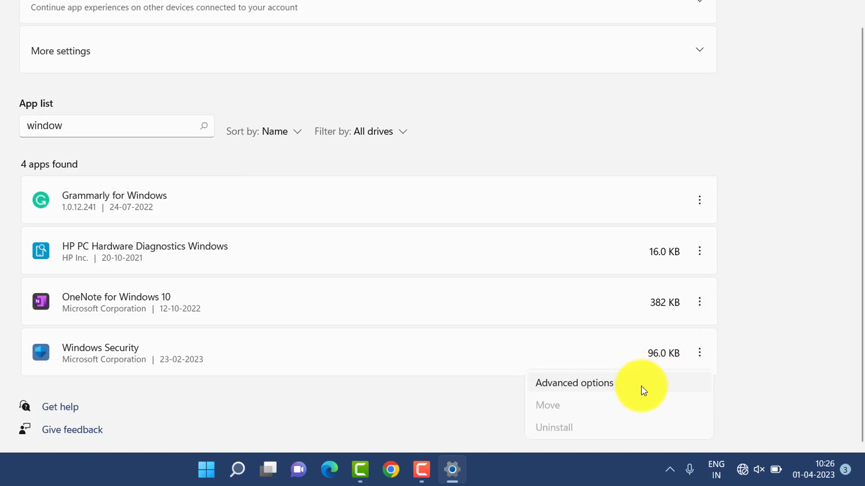
left_click(626, 385)
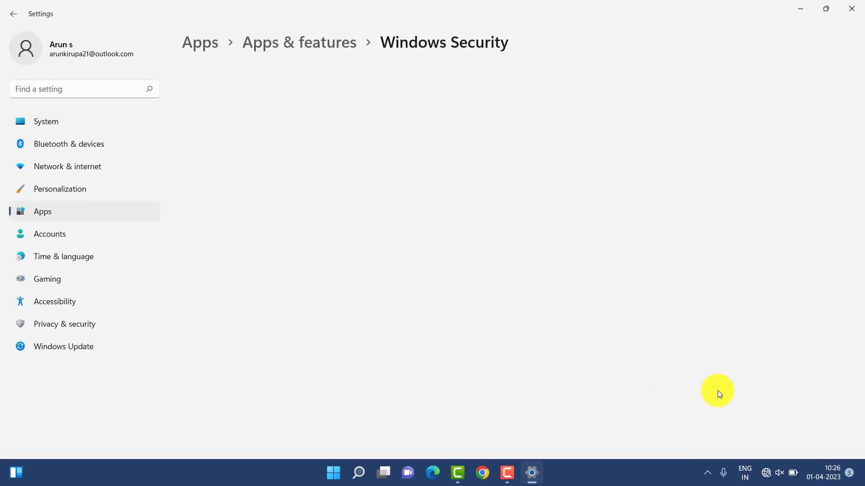
Reset the Windows Security app, confirming the deletion of its data, and close Settings.
scroll(488, 336, "down", 10)
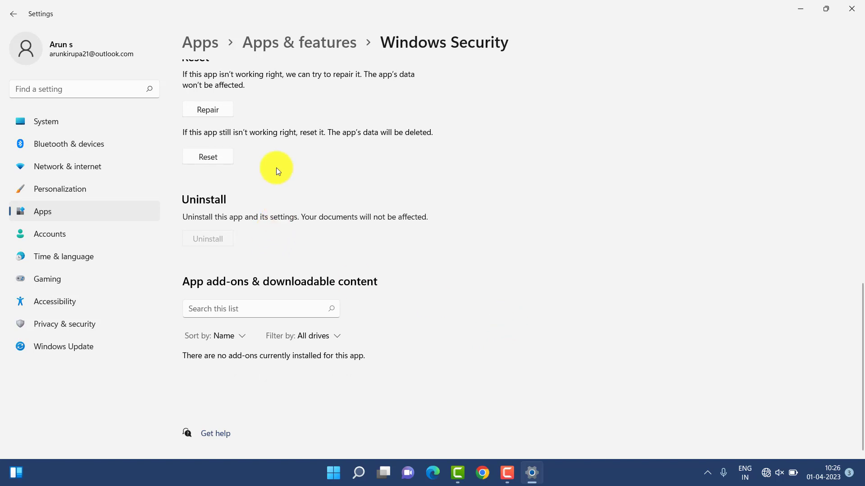
scroll(236, 174, "up", 8)
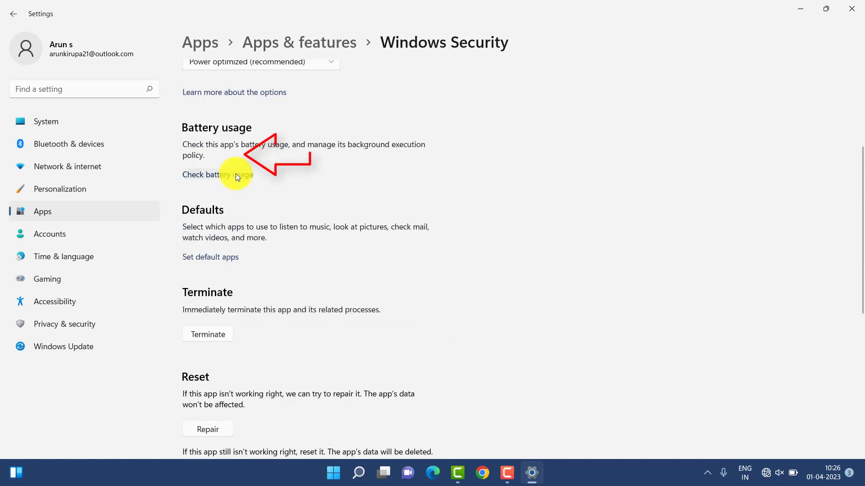
scroll(236, 174, "down", 8)
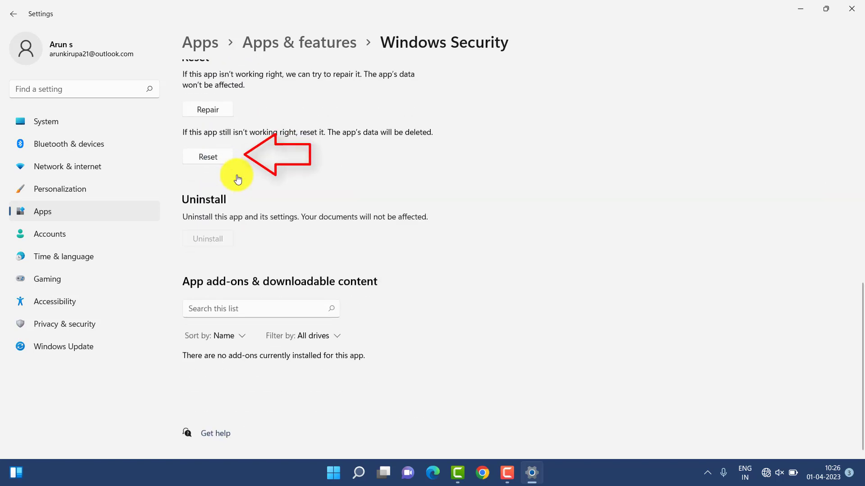
left_click(212, 158)
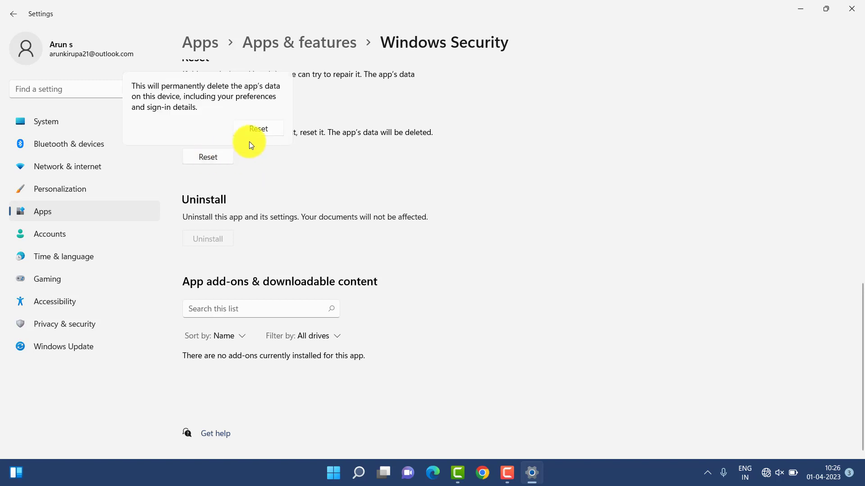
left_click(259, 133)
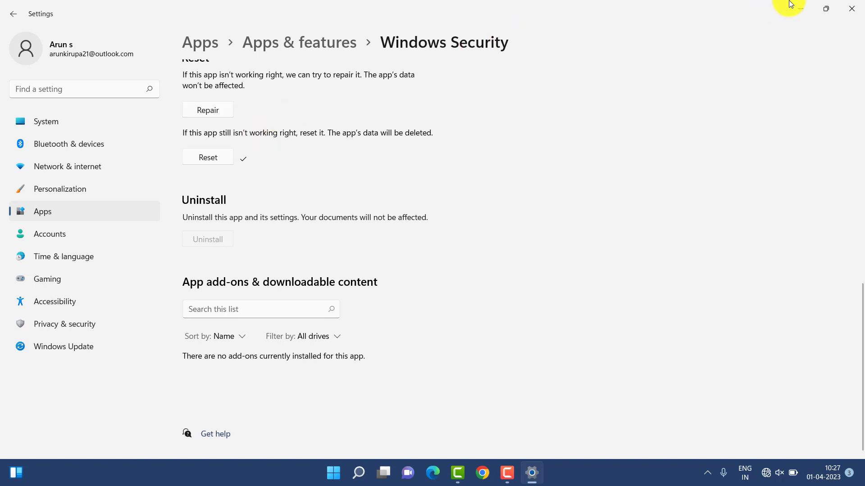
left_click(843, 12)
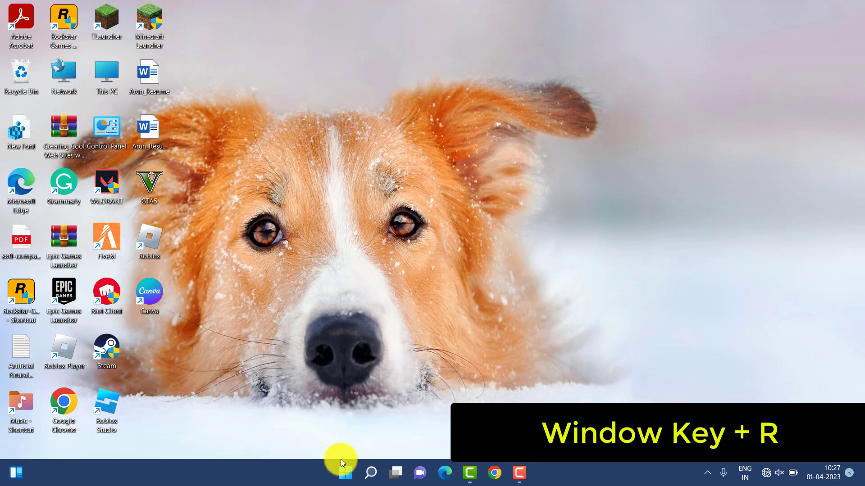
Open the Registry Editor by running regedit.exe from the Run dialog.
right_click(371, 472)
left_click(787, 344)
key("super+r")
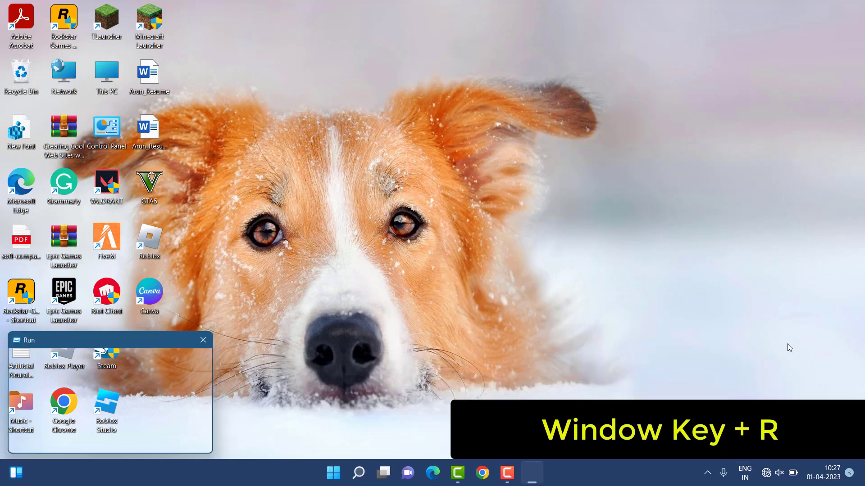
key("BackSpace")
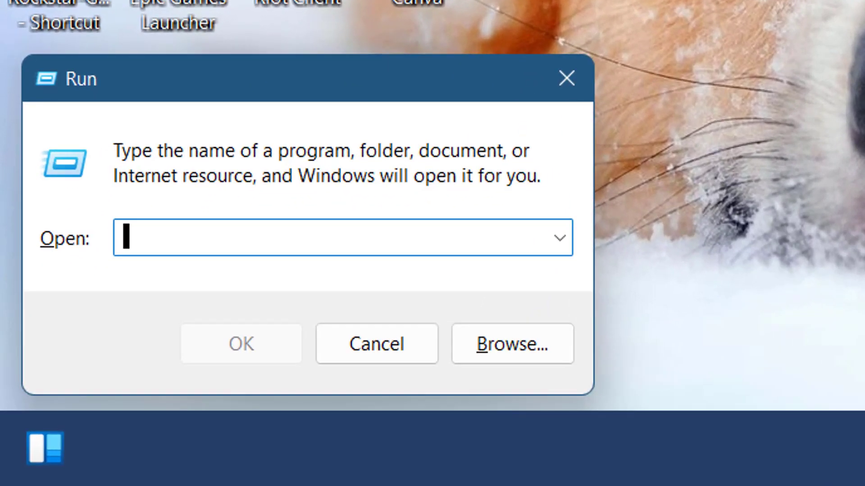
type("re")
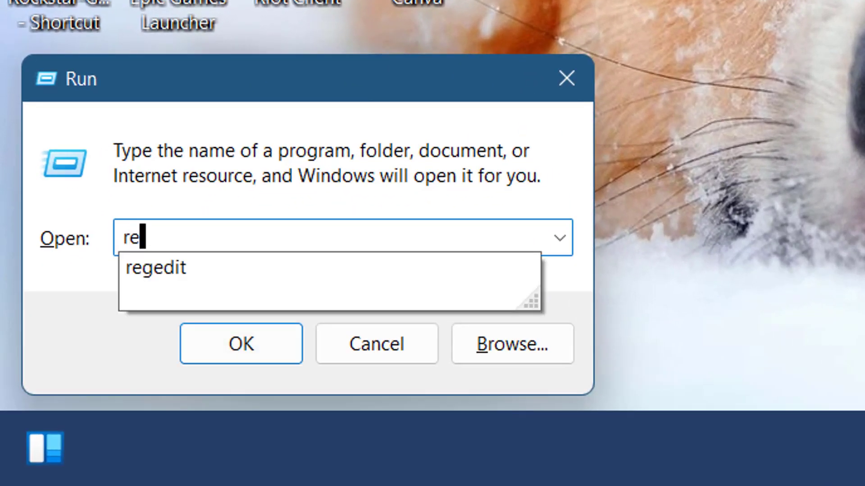
type("gedit")
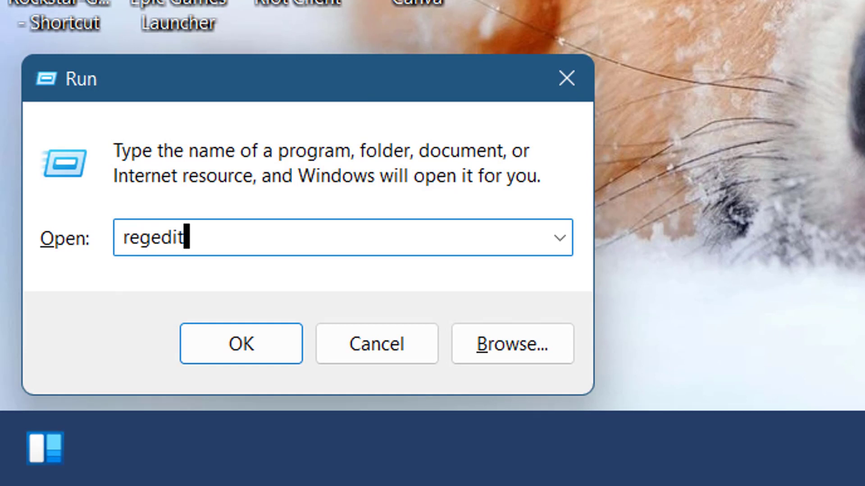
type(".exe")
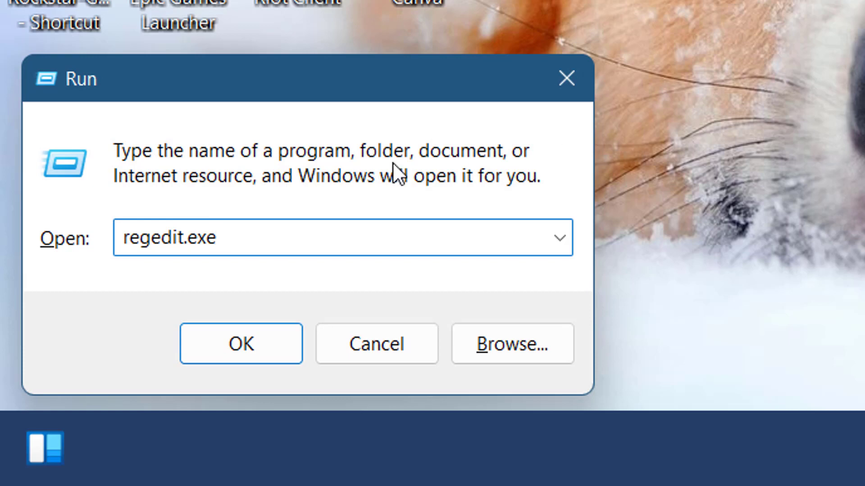
left_click(244, 348)
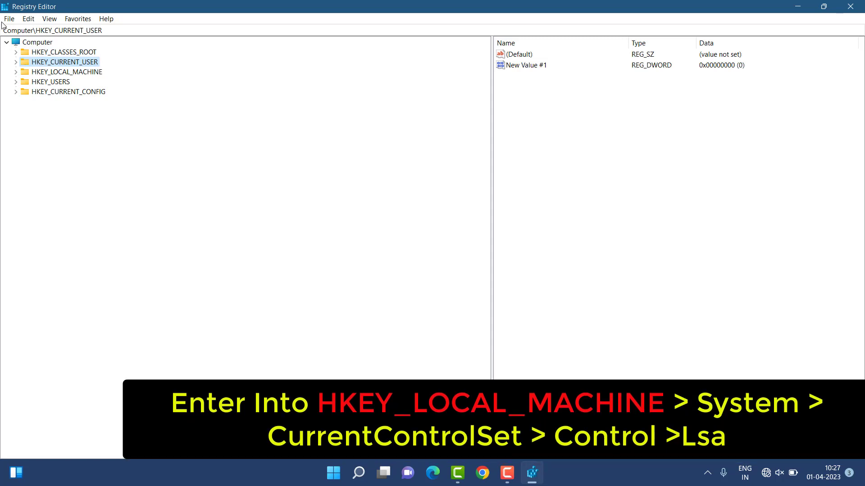
Expand the registry tree through HKEY_LOCAL_MACHINE, SYSTEM, CurrentControlSet and Control down to the subkeys of Lsa.
left_click(16, 72)
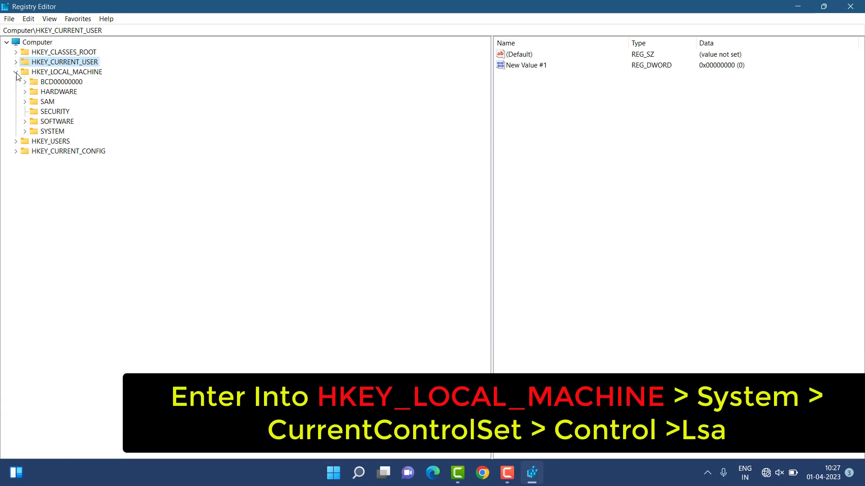
left_click(25, 132)
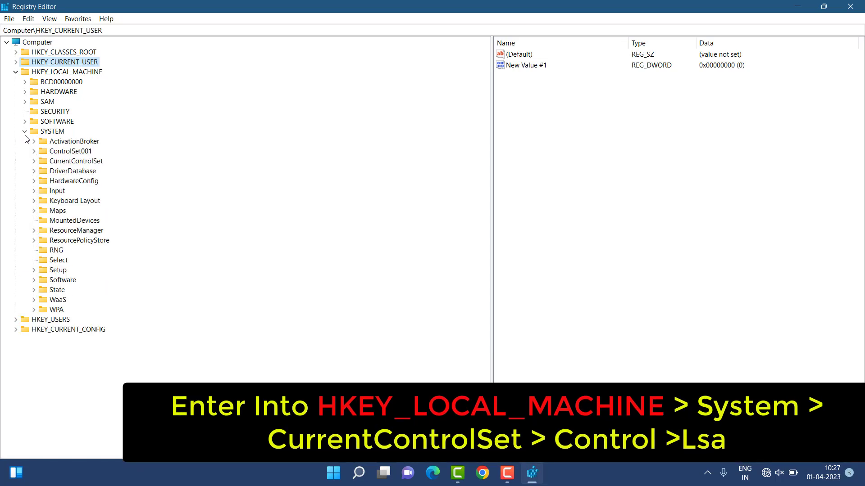
left_click(36, 163)
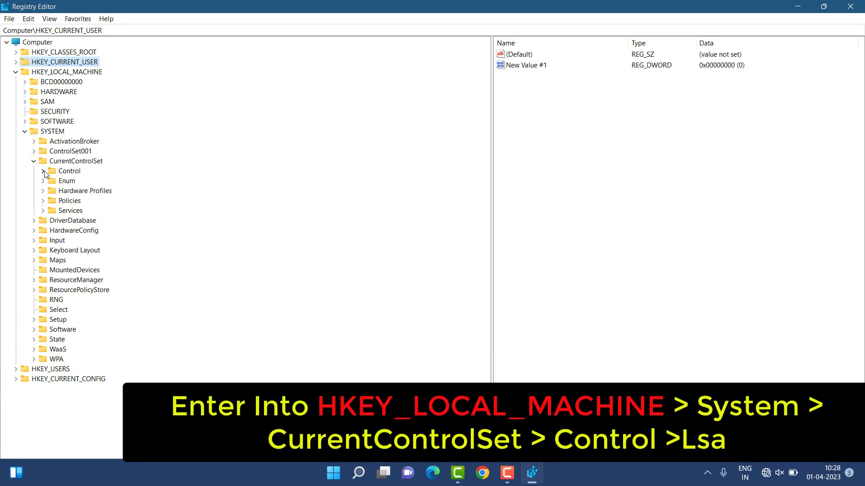
left_click(43, 172)
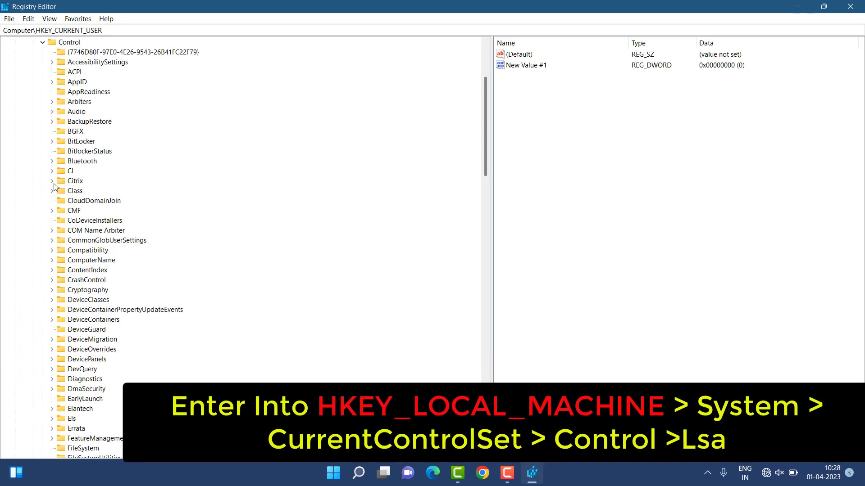
scroll(66, 219, "down", 5)
scroll(66, 220, "down", 5)
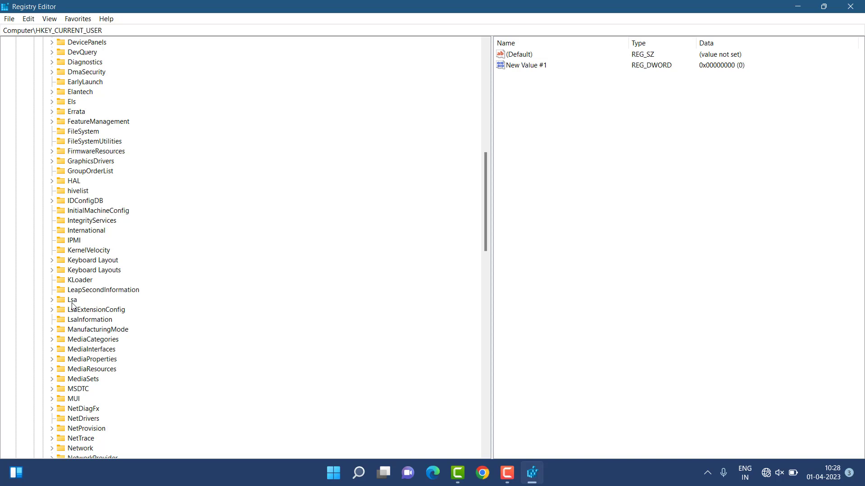
left_click(52, 300)
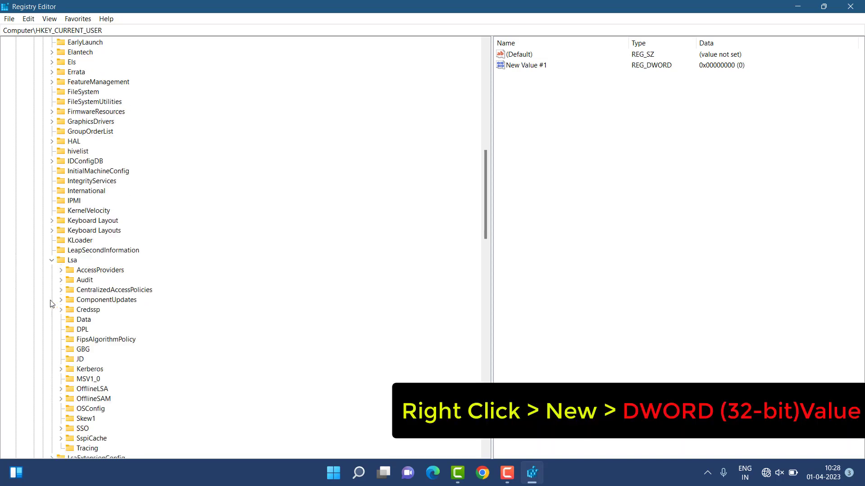
Create a DWORD (32-bit) value named RunAsPPLBoot in the currently selected HKEY_CURRENT_USER key.
right_click(703, 201)
mouse_move(706, 204)
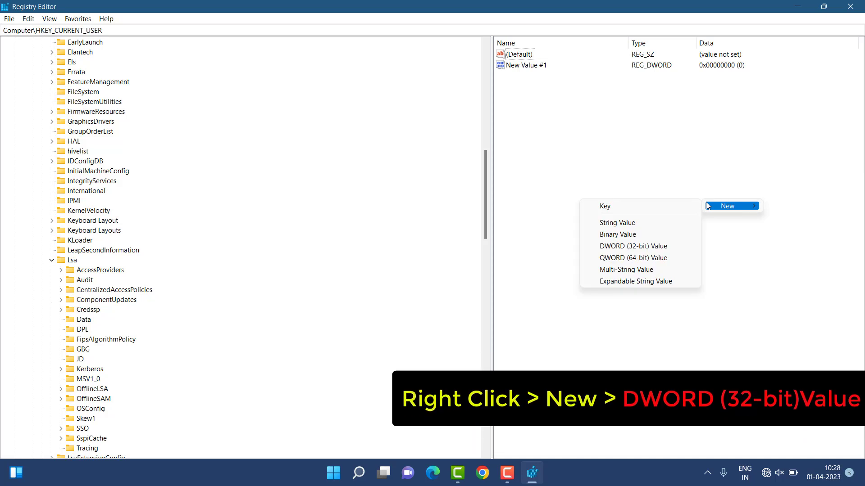
left_click(682, 246)
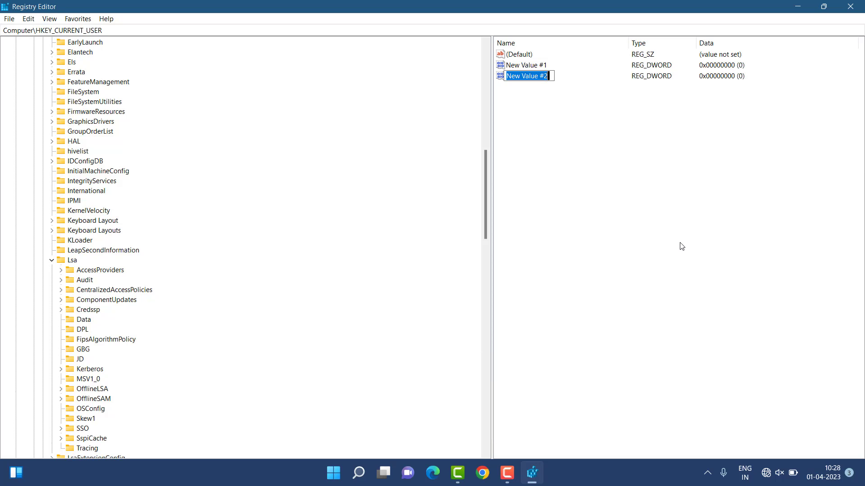
key("BackSpace")
type("Run")
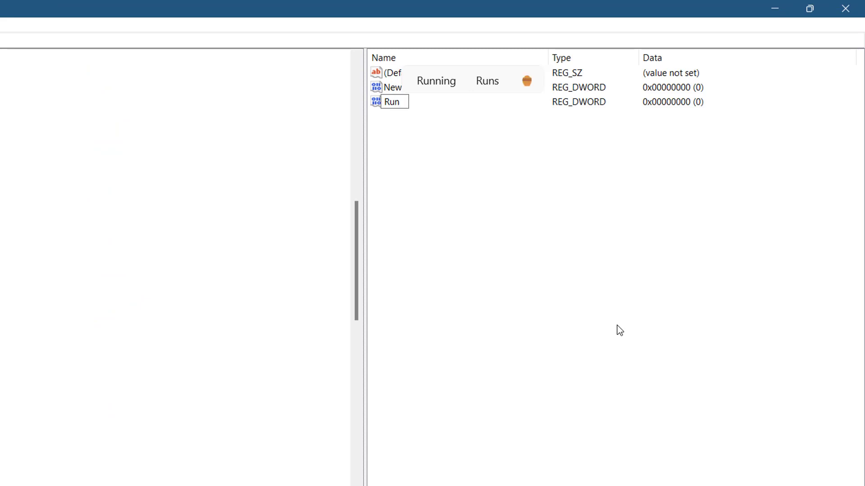
type("AsPPLBoot")
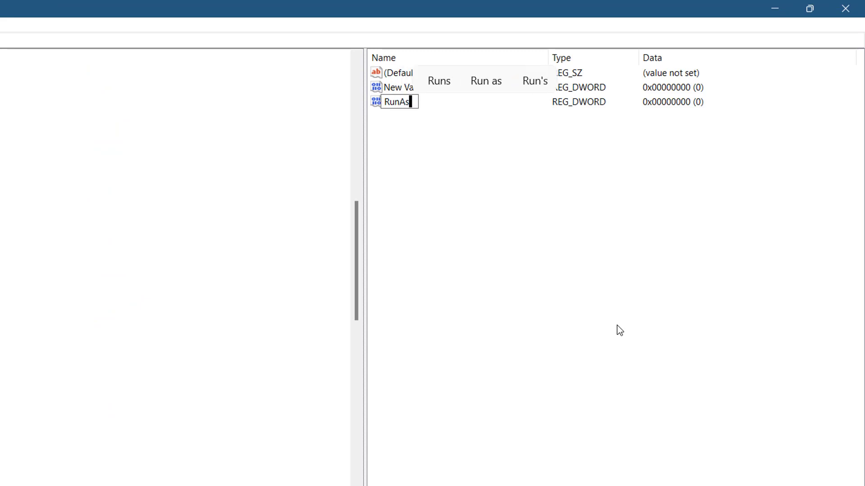
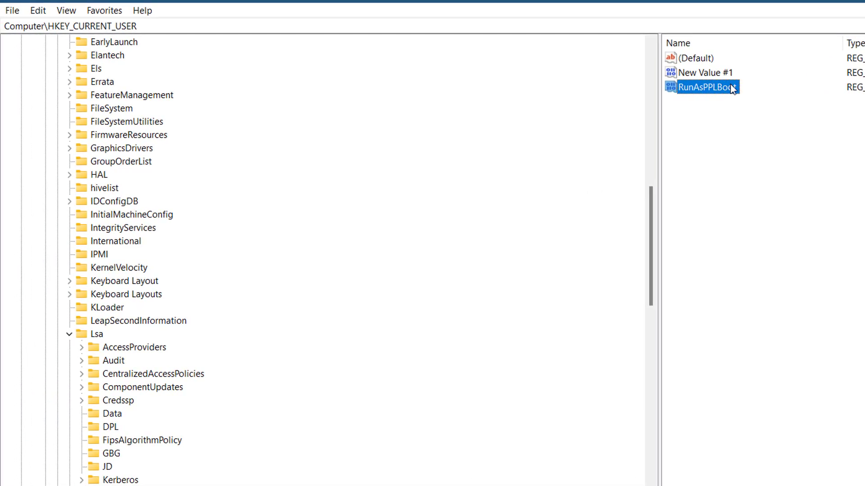
Set the value data of RunAsPPLBoot to 2 in hexadecimal base.
double_click(732, 88)
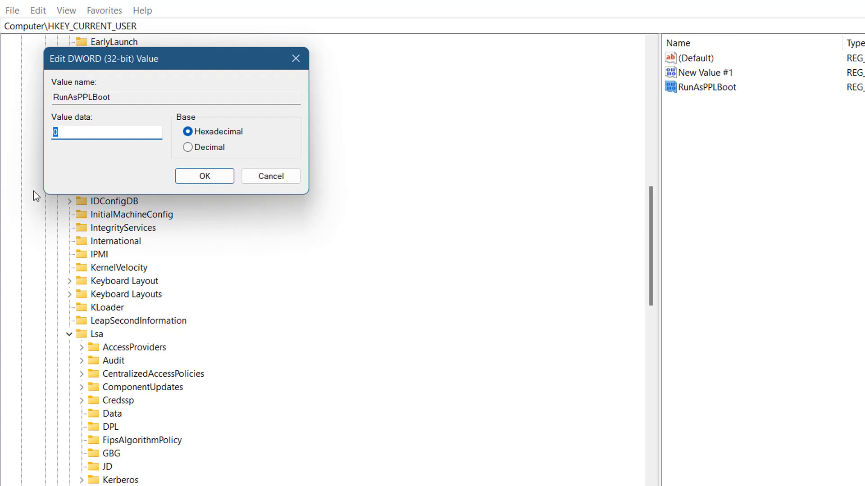
left_click(67, 128)
key("BackSpace")
type("2")
left_click(203, 176)
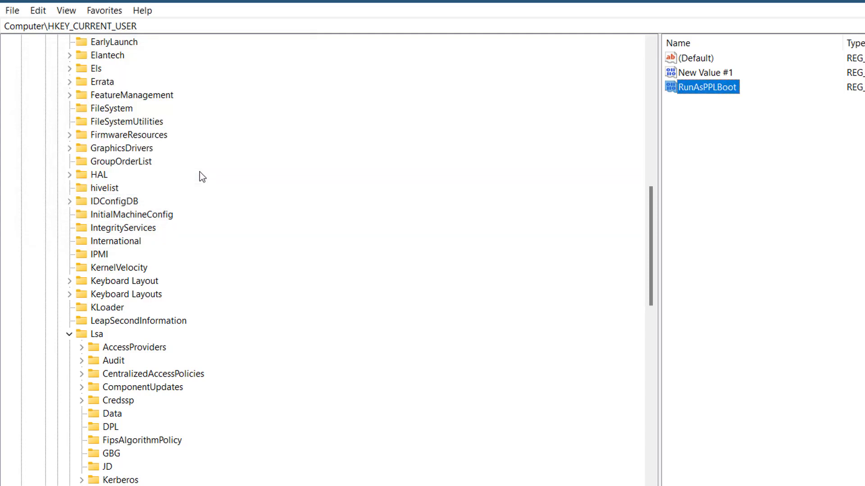
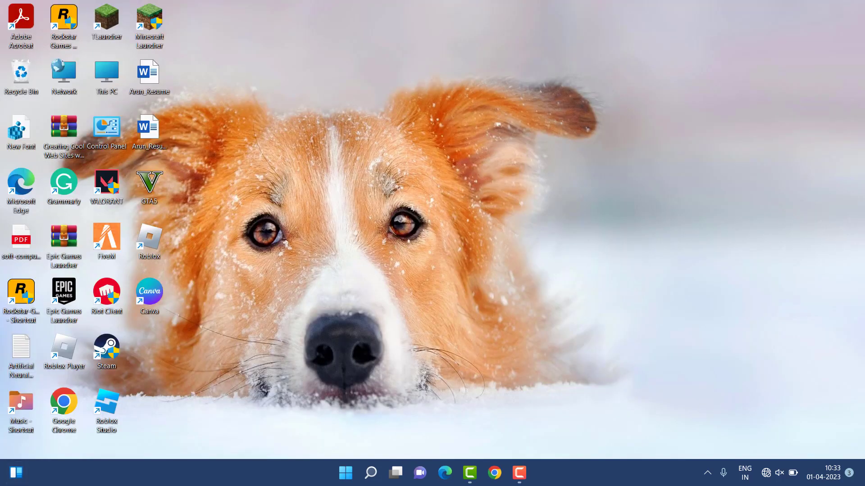
Try to restart the PC from the power options.
left_click(348, 481)
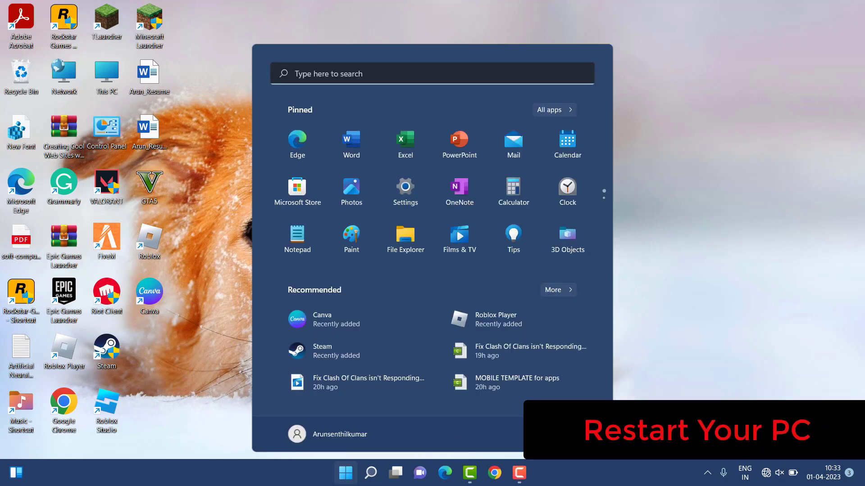
left_click(596, 434)
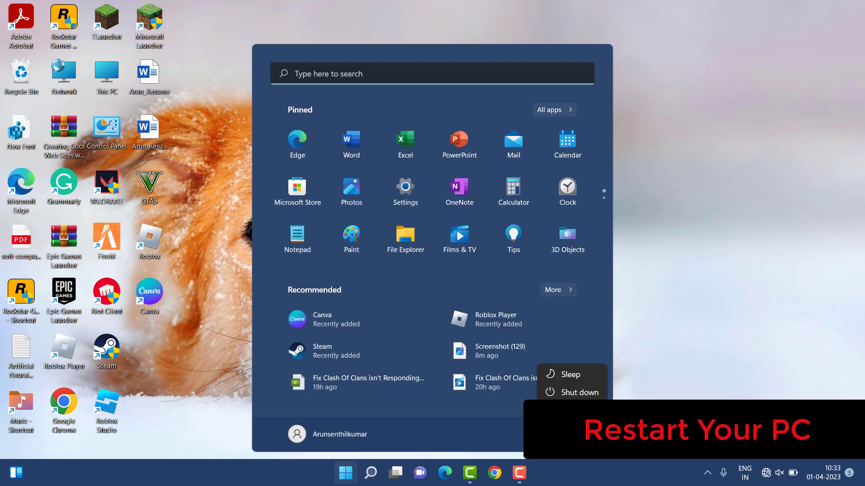
left_click(572, 411)
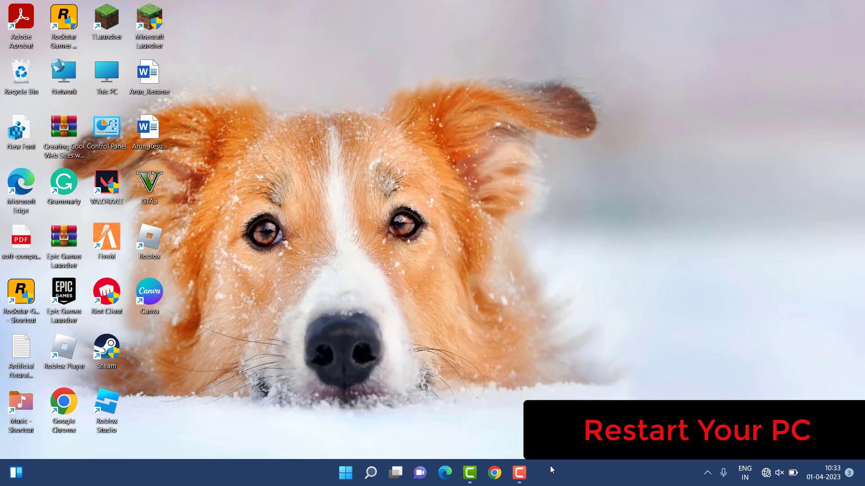
left_click(522, 472)
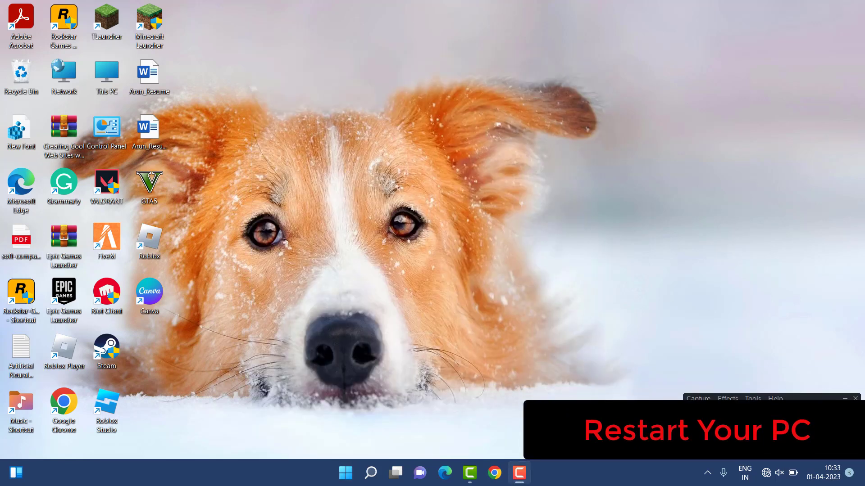